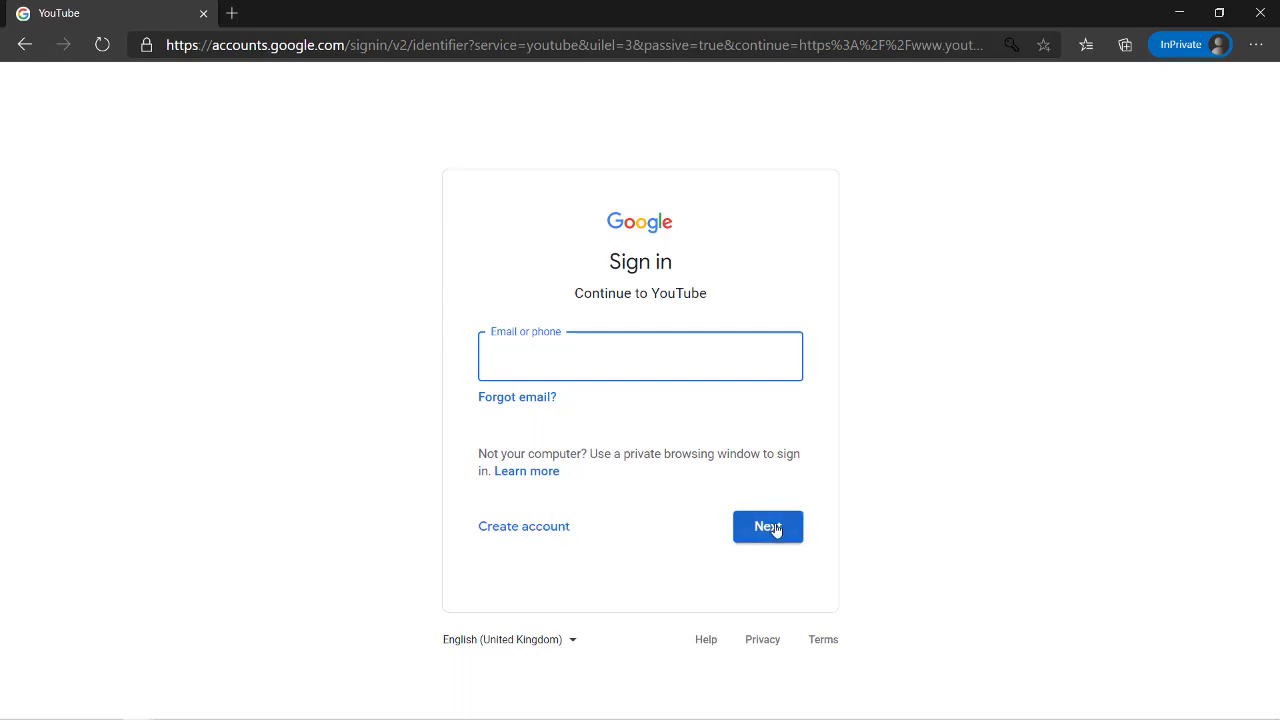
Start a new Google account for personal use
left_click(539, 532)
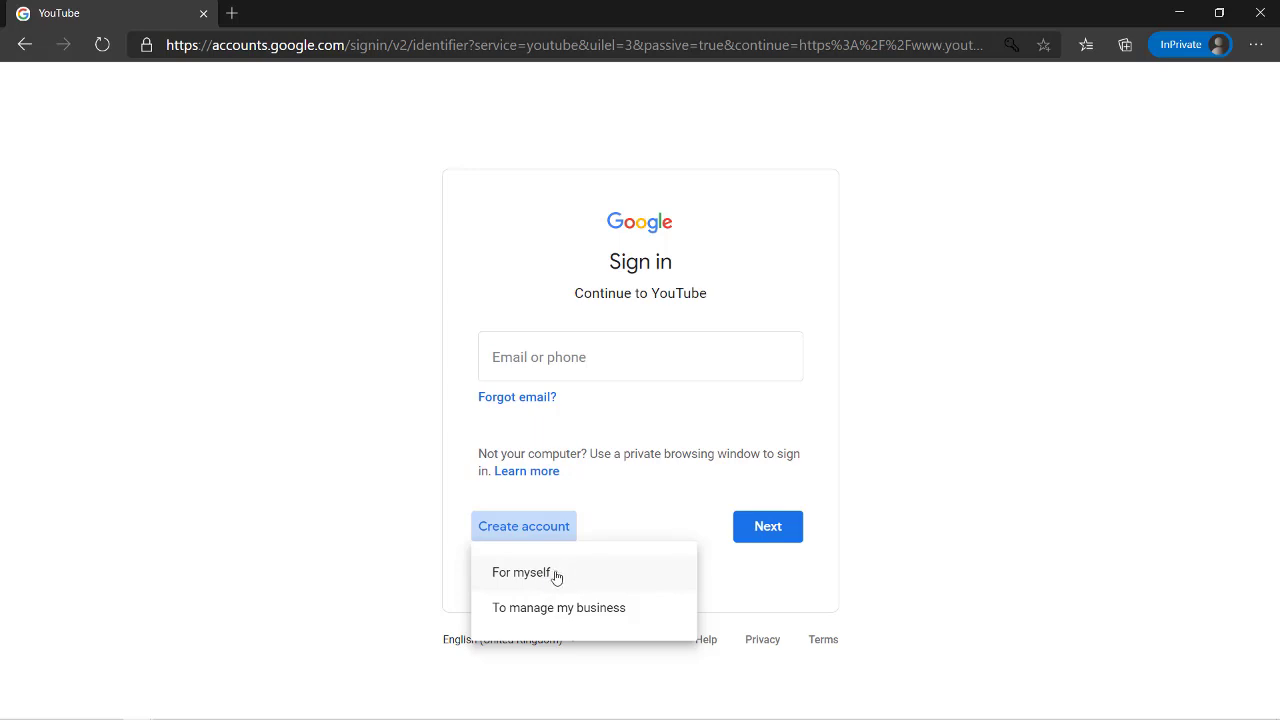
left_click(557, 577)
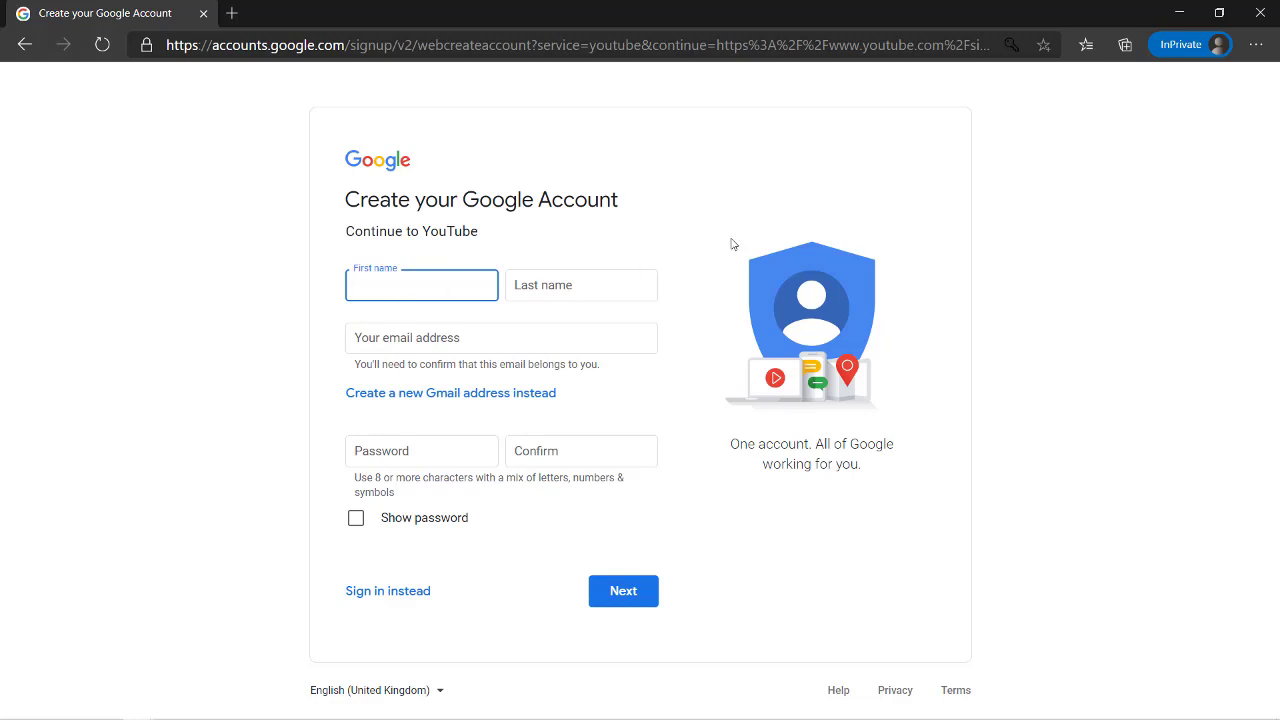
Enter the user's first name and last name in the sign-up form
left_click(418, 291)
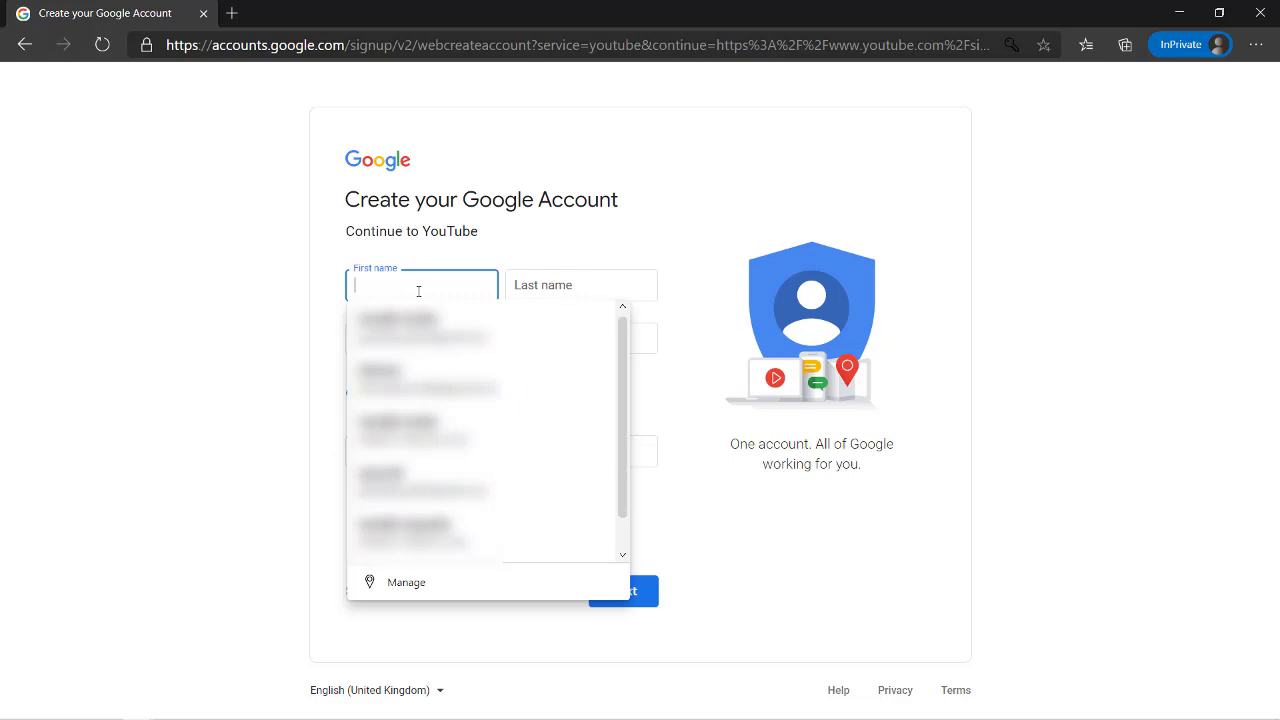
type("juan")
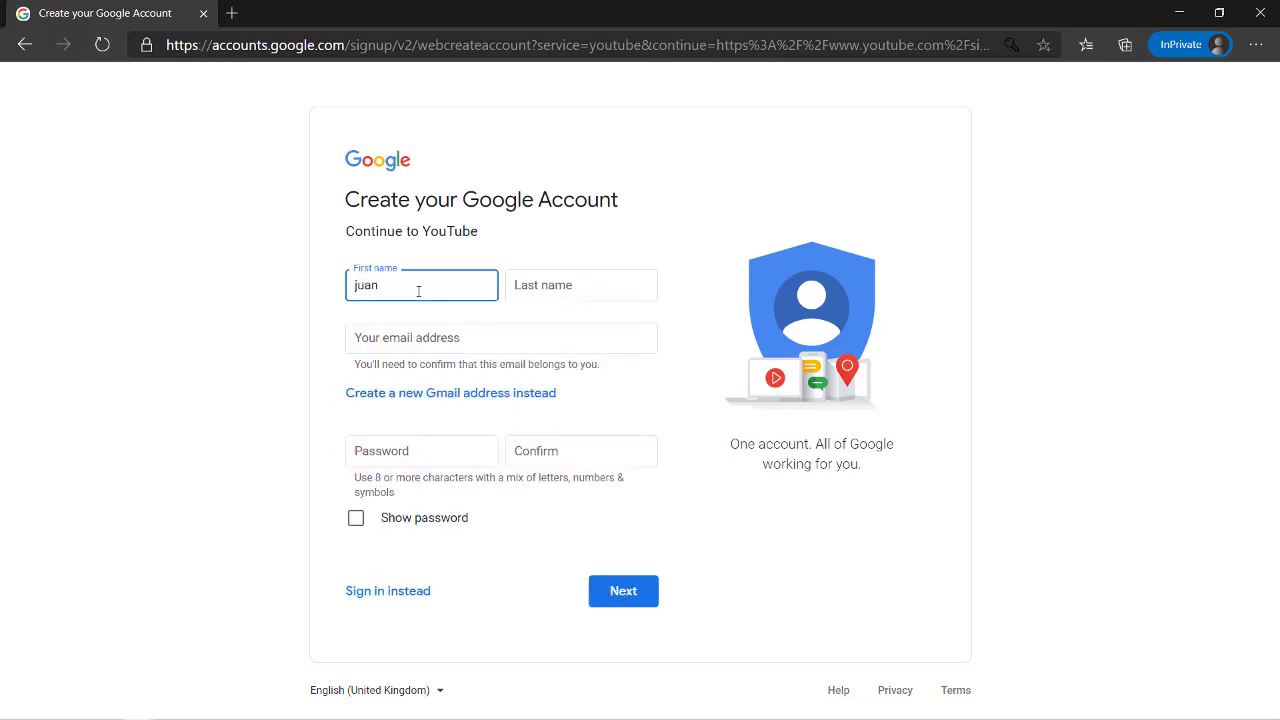
left_click(571, 286)
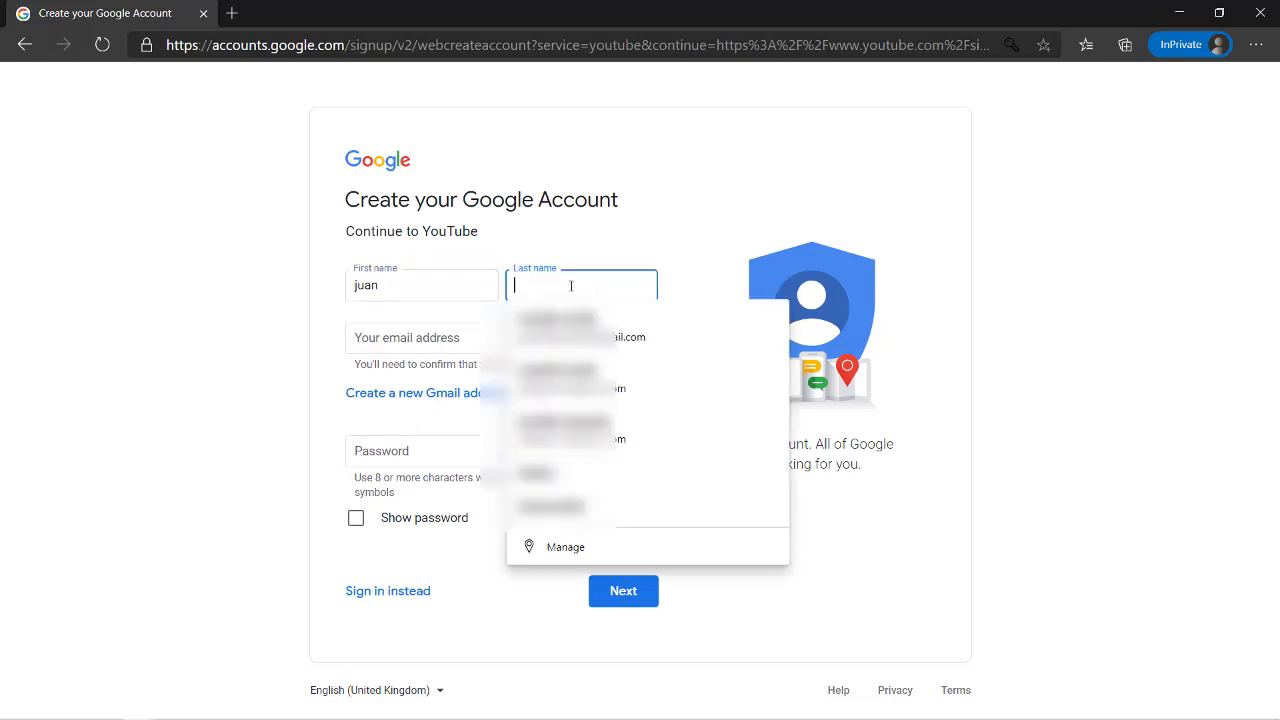
type("tamad")
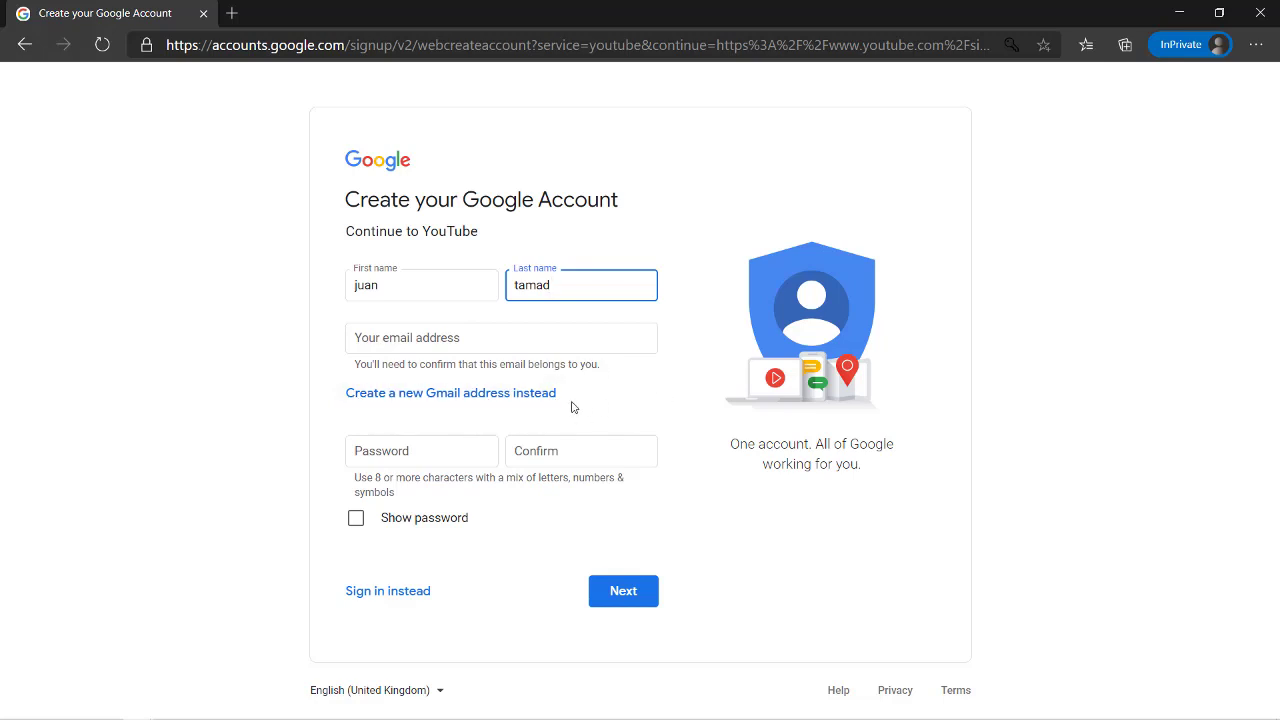
Choose a new Gmail address and try a username, which is flagged as taken
left_click(518, 396)
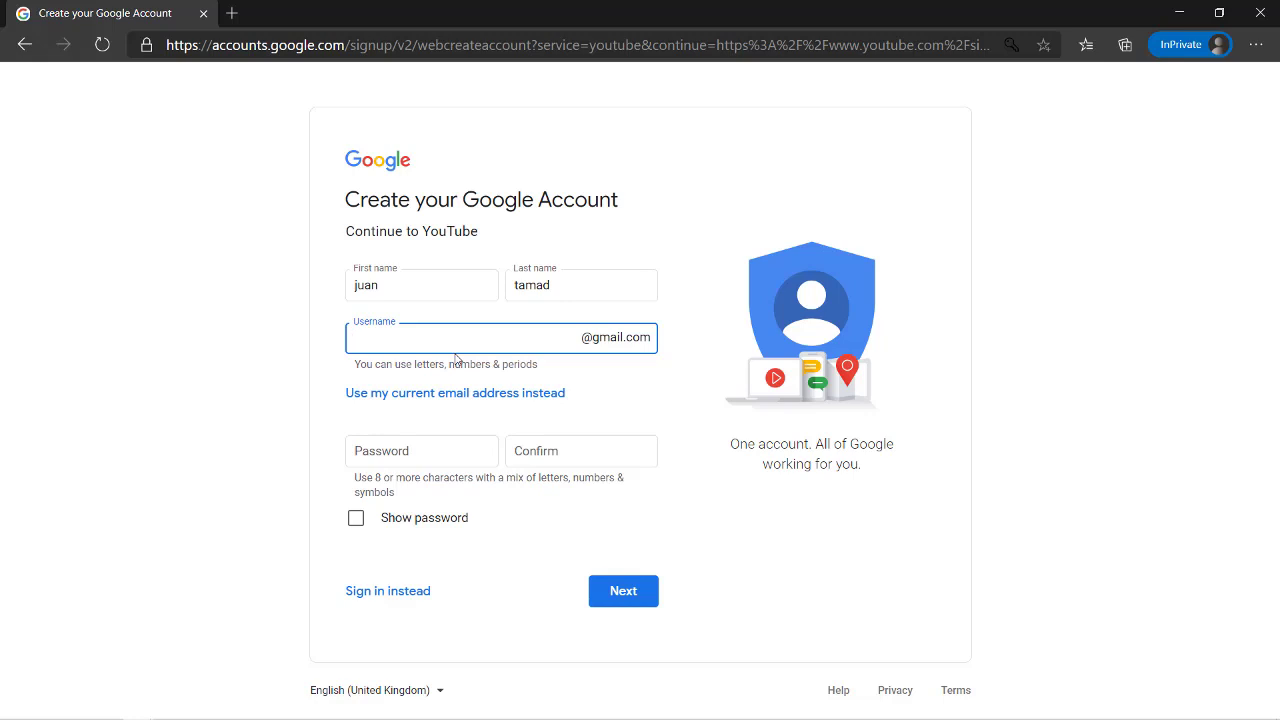
left_click(460, 451)
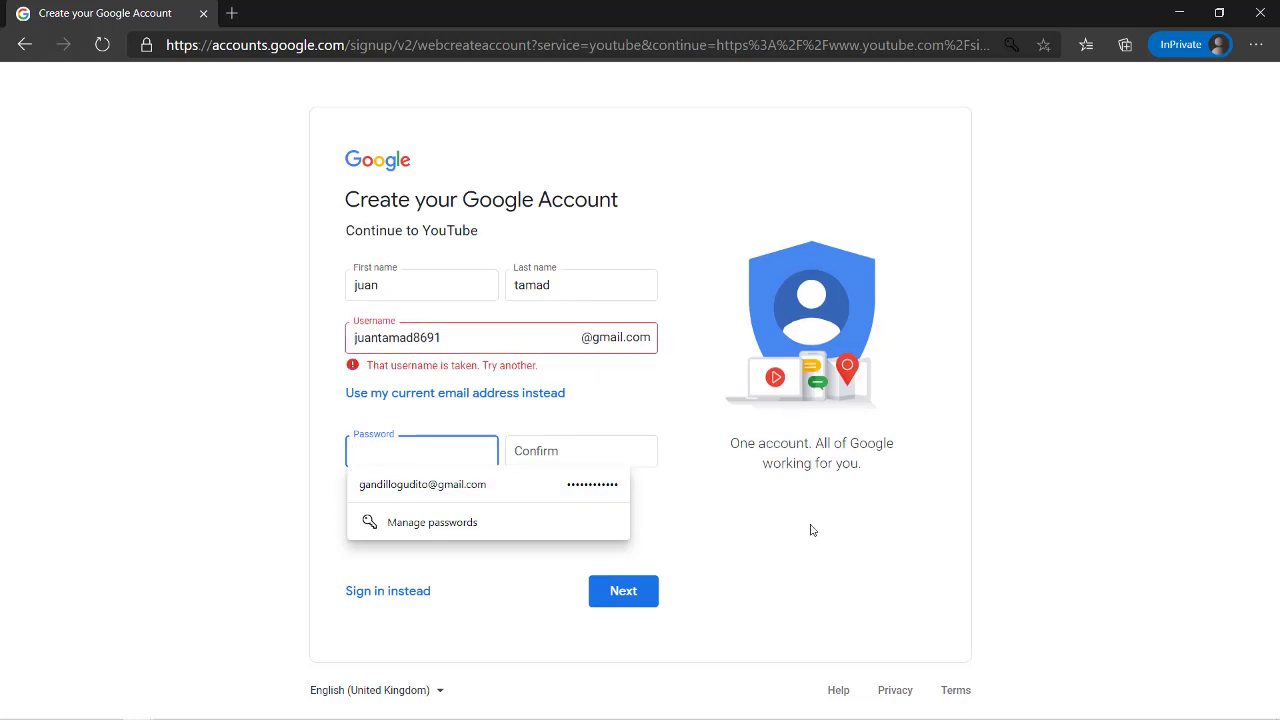
Change the username's last digits to 1234 and recheck its availability
left_click(456, 342)
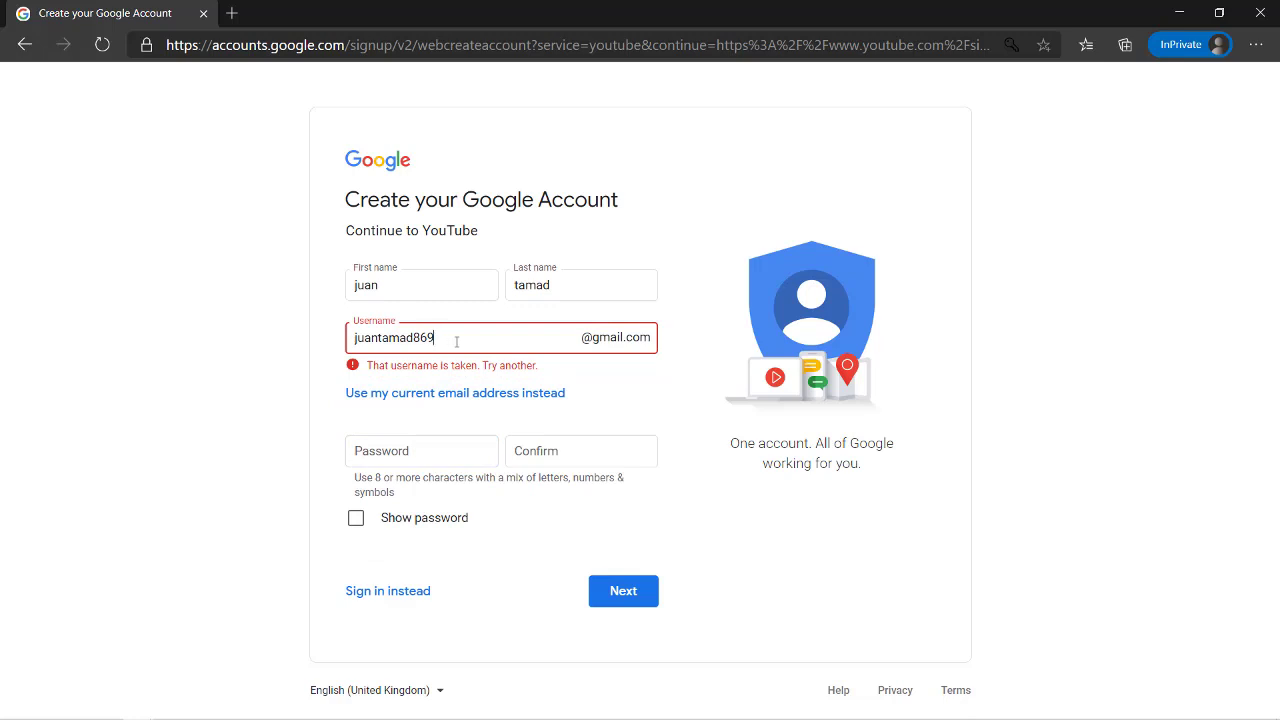
key("BackSpace")
key("BackSpace")
key("BackSpace")
type("1234")
left_click(382, 451)
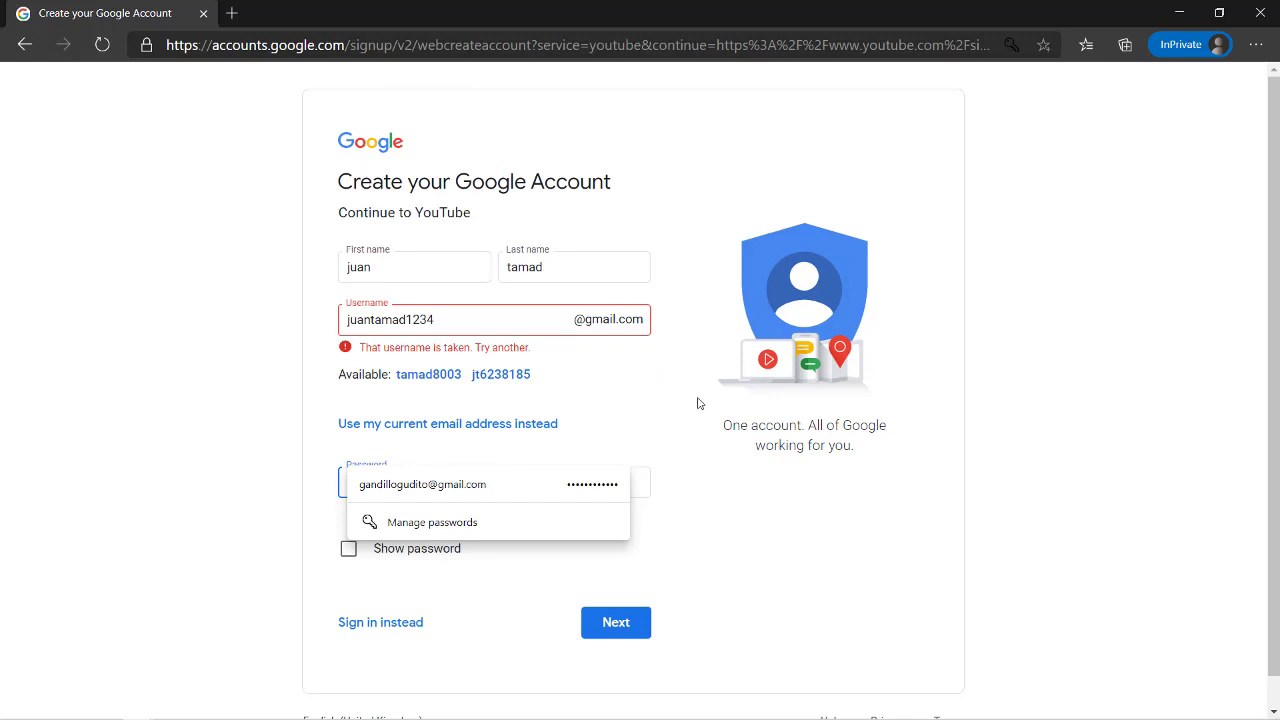
left_click(447, 322)
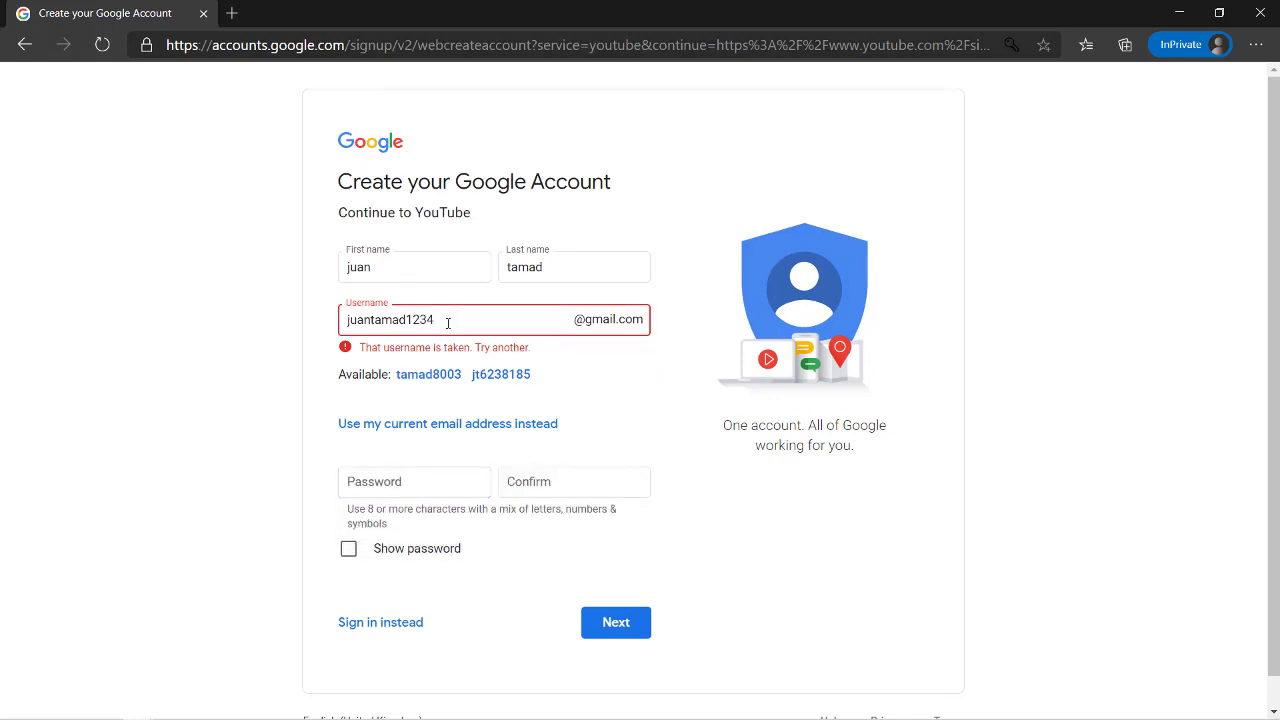
Revise the end of the Gmail username and have it rechecked
key("BackSpace")
key("BackSpace")
key("BackSpace")
key("BackSpace")
type("d")
type("8691")
type("1")
type("1")
left_click(398, 486)
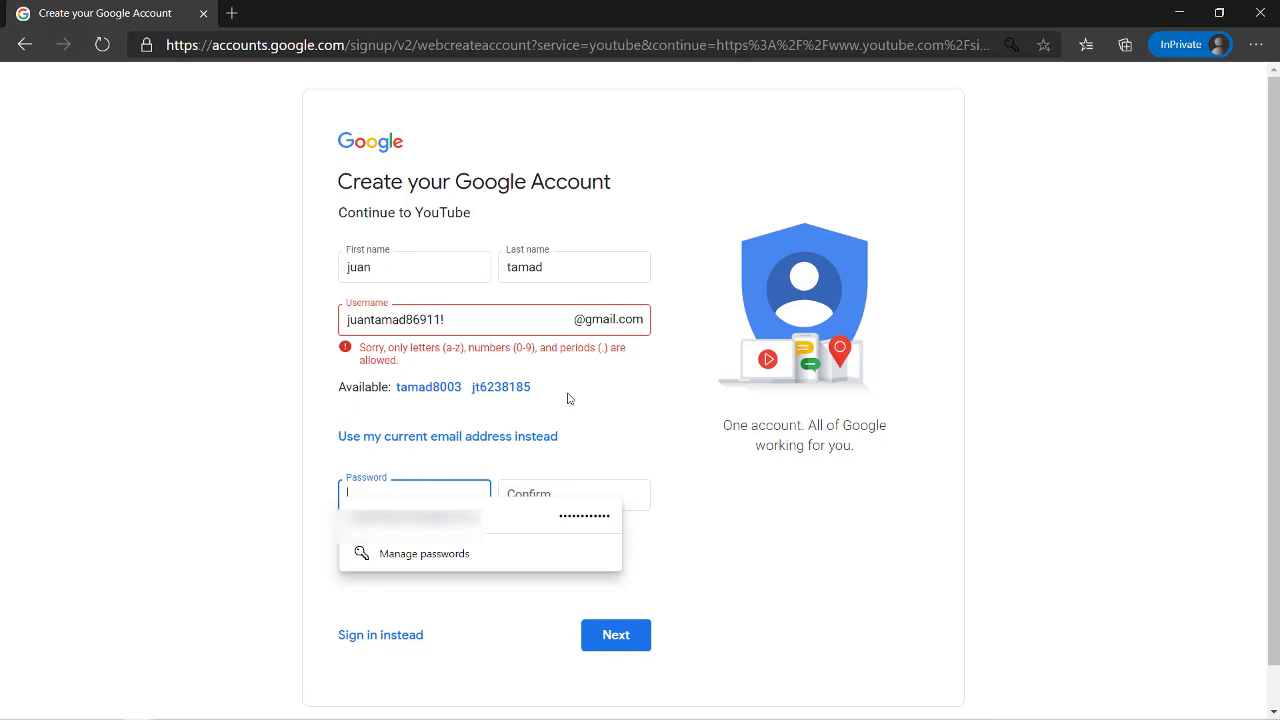
Remove the disallowed '!' and extra trailing digit, add new digits, and validate the username
left_click(482, 316)
key("BackSpace")
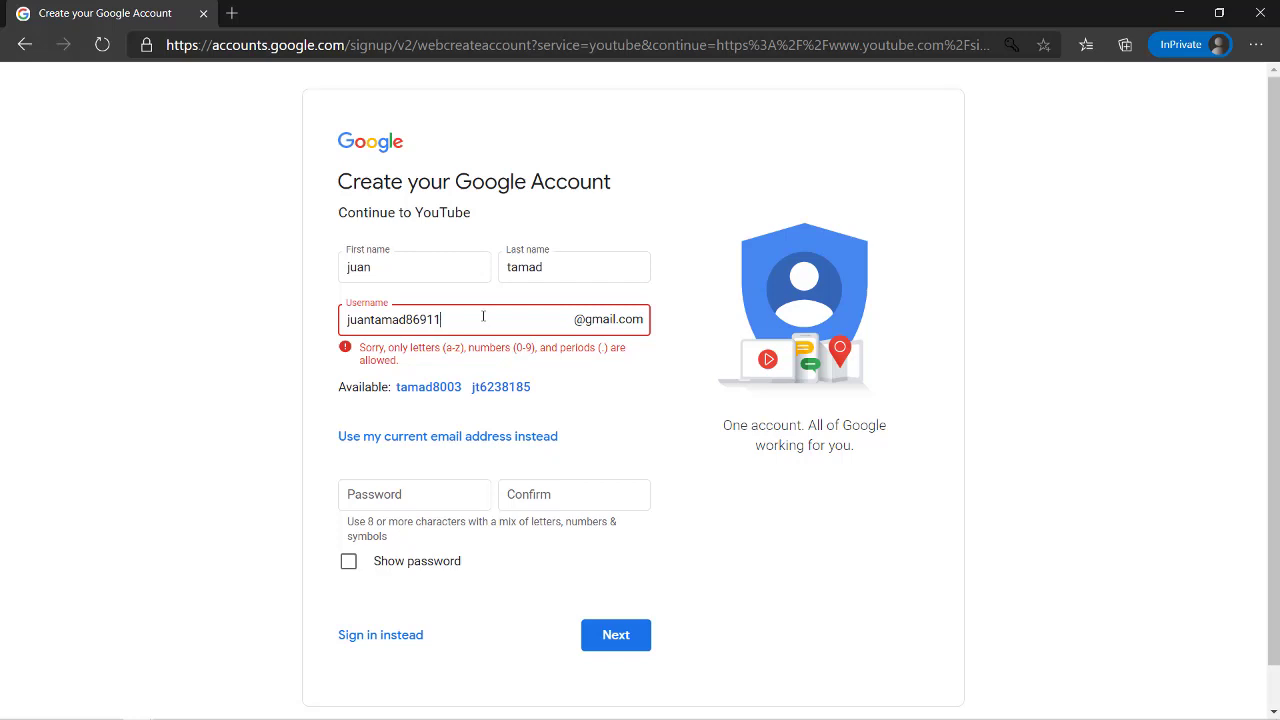
key("BackSpace")
key("BackSpace")
key("BackSpace")
key("BackSpace")
key("BackSpace")
type("4869")
left_click(380, 491)
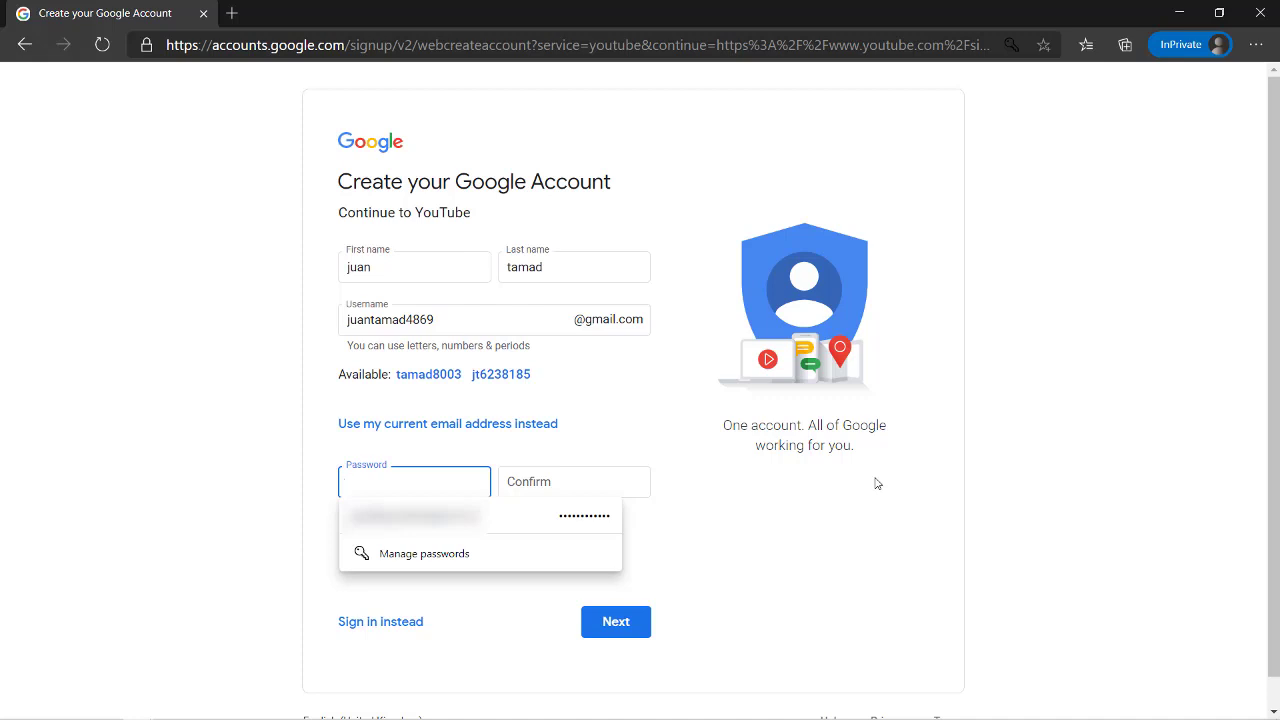
Enter and confirm the account password, then submit the name, username and password
type("***")
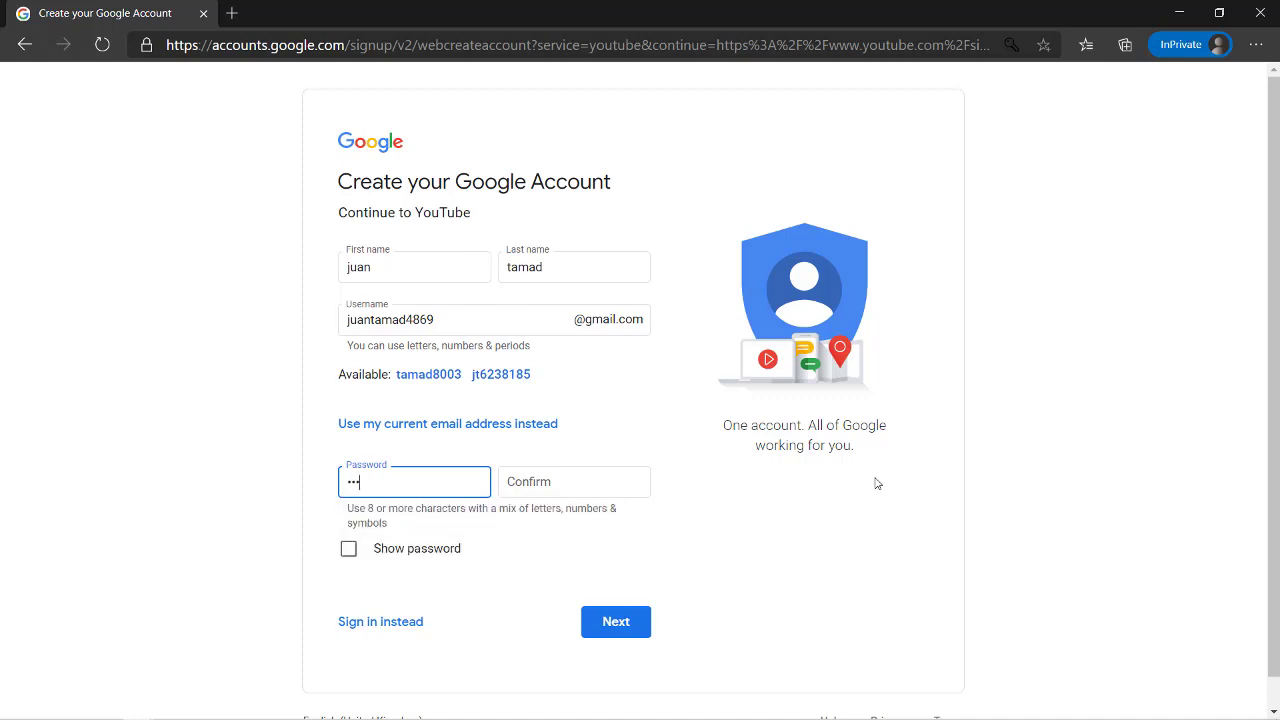
type("****")
left_click(599, 481)
type("******")
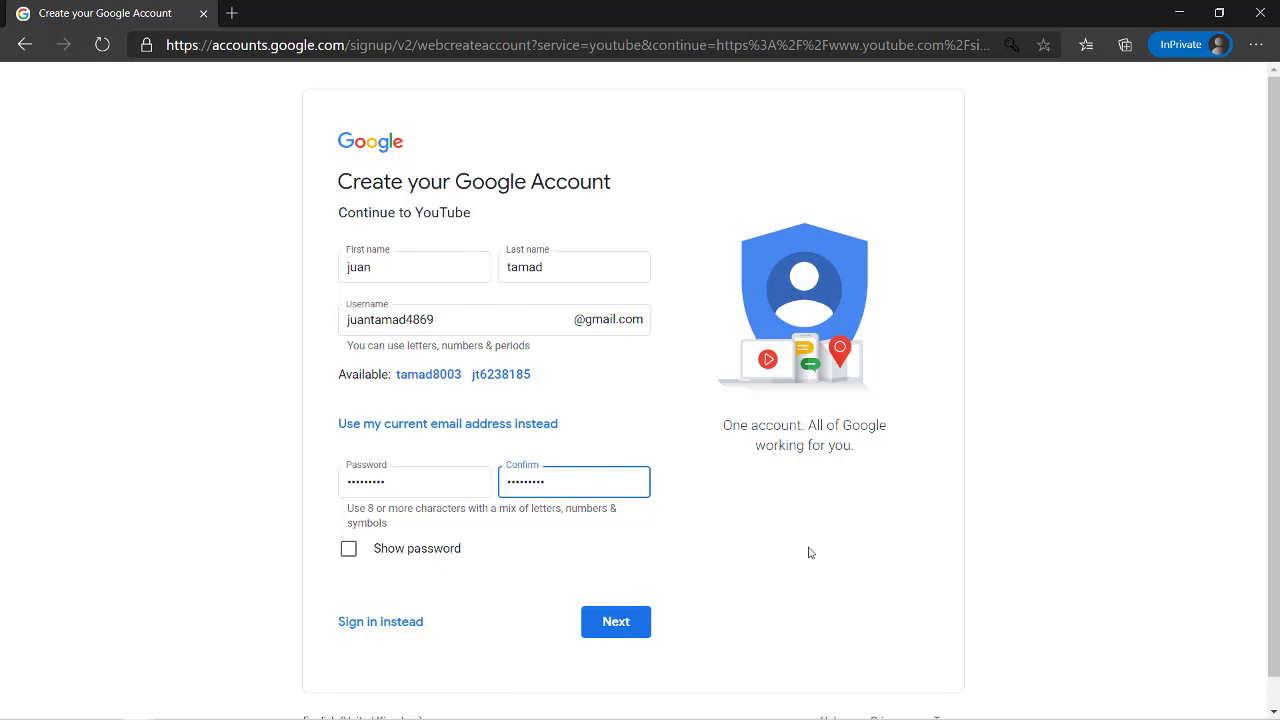
left_click(619, 620)
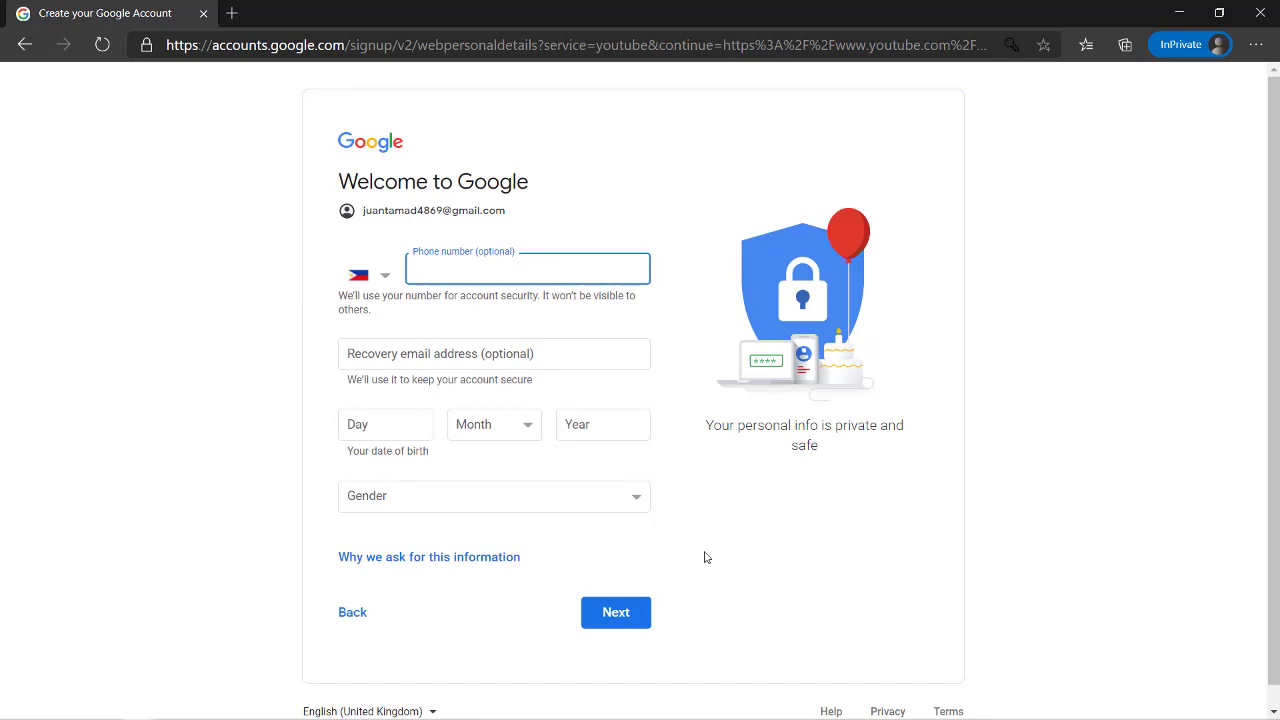
left_click(480, 278)
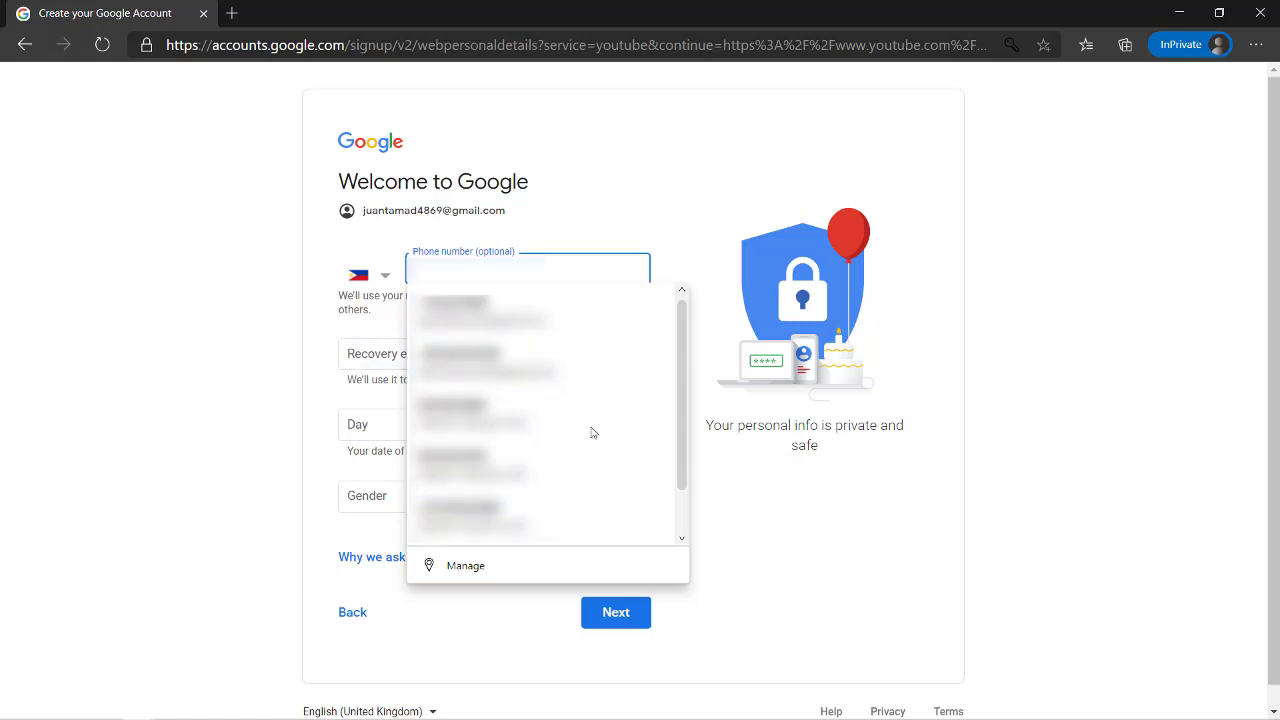
left_click(550, 445)
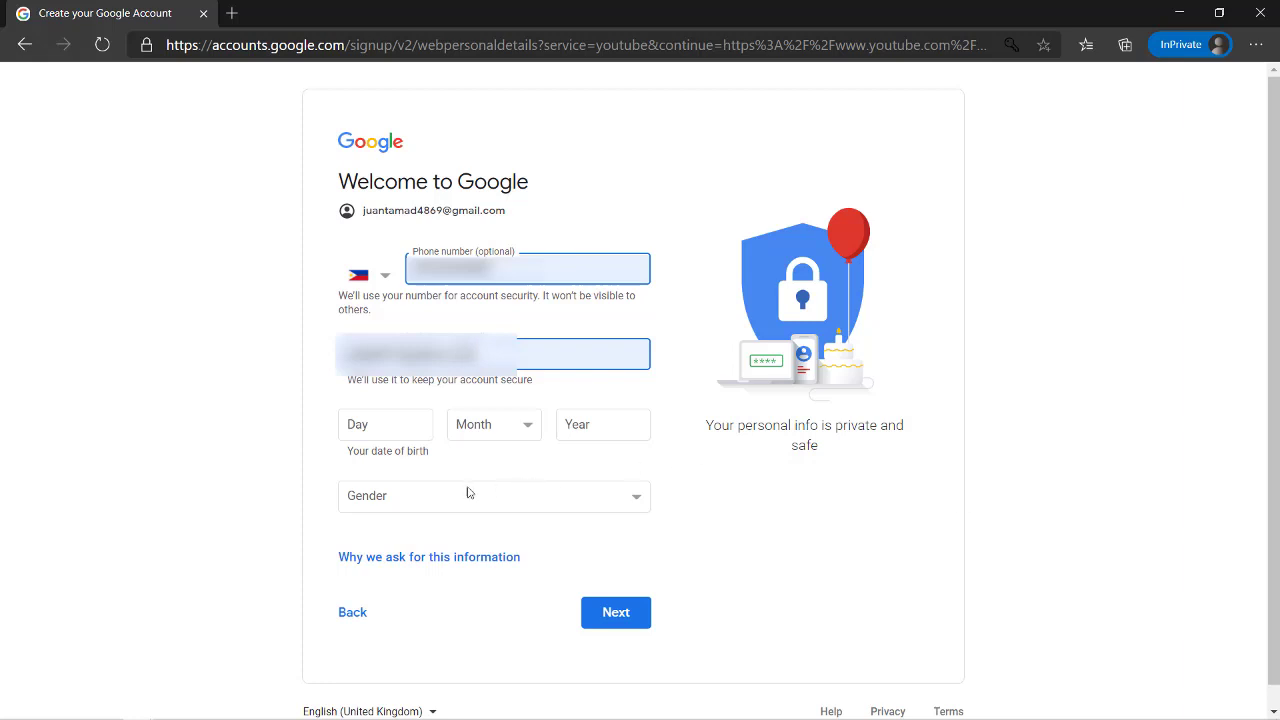
left_click(421, 426)
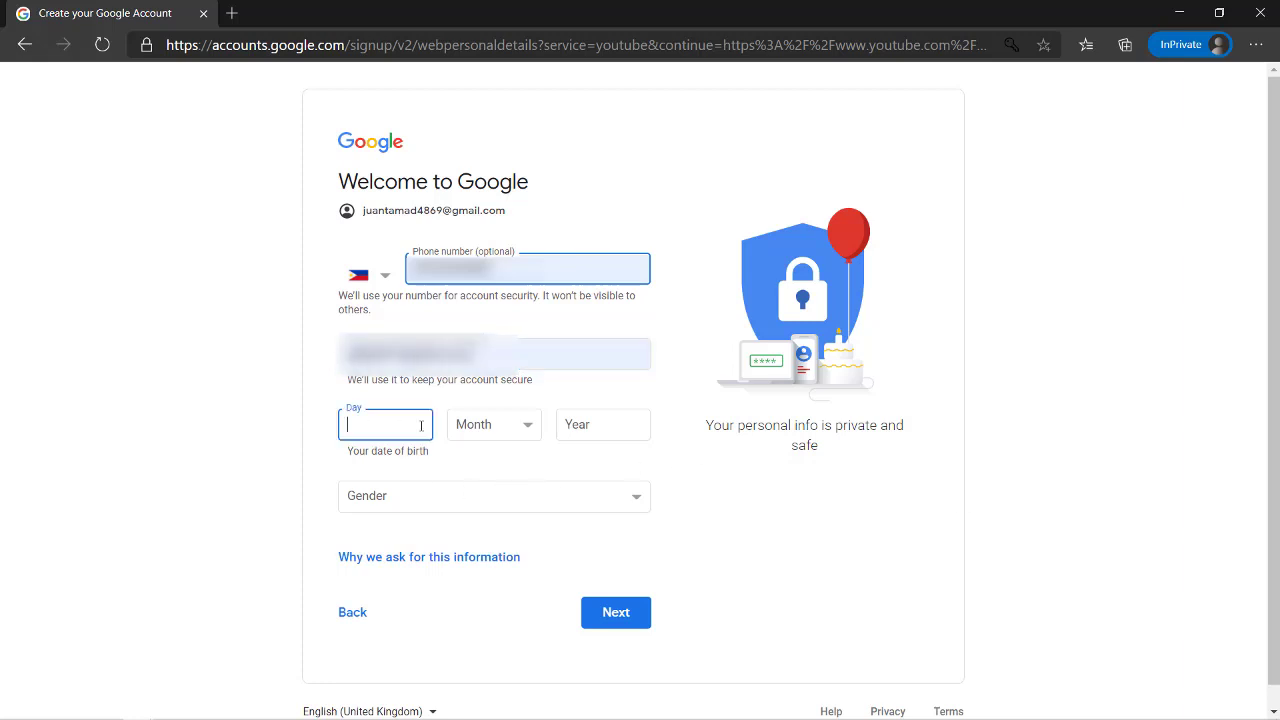
type("06")
left_click(538, 432)
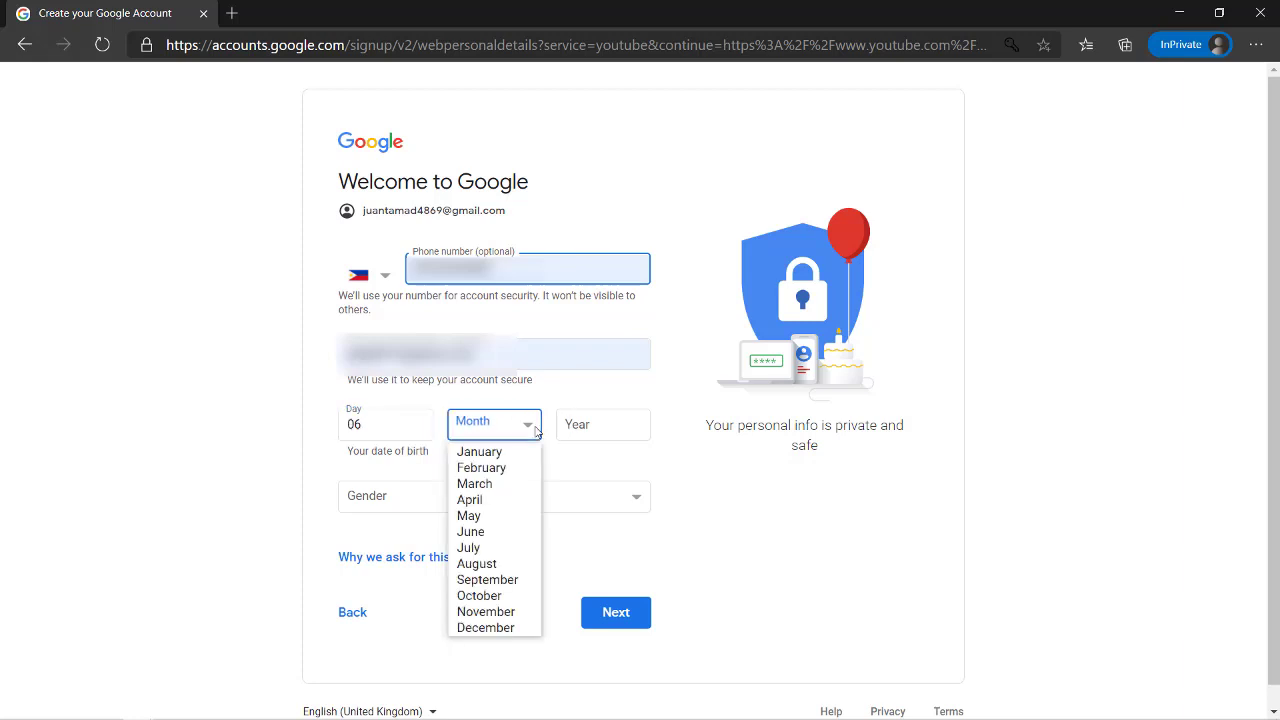
left_click(466, 498)
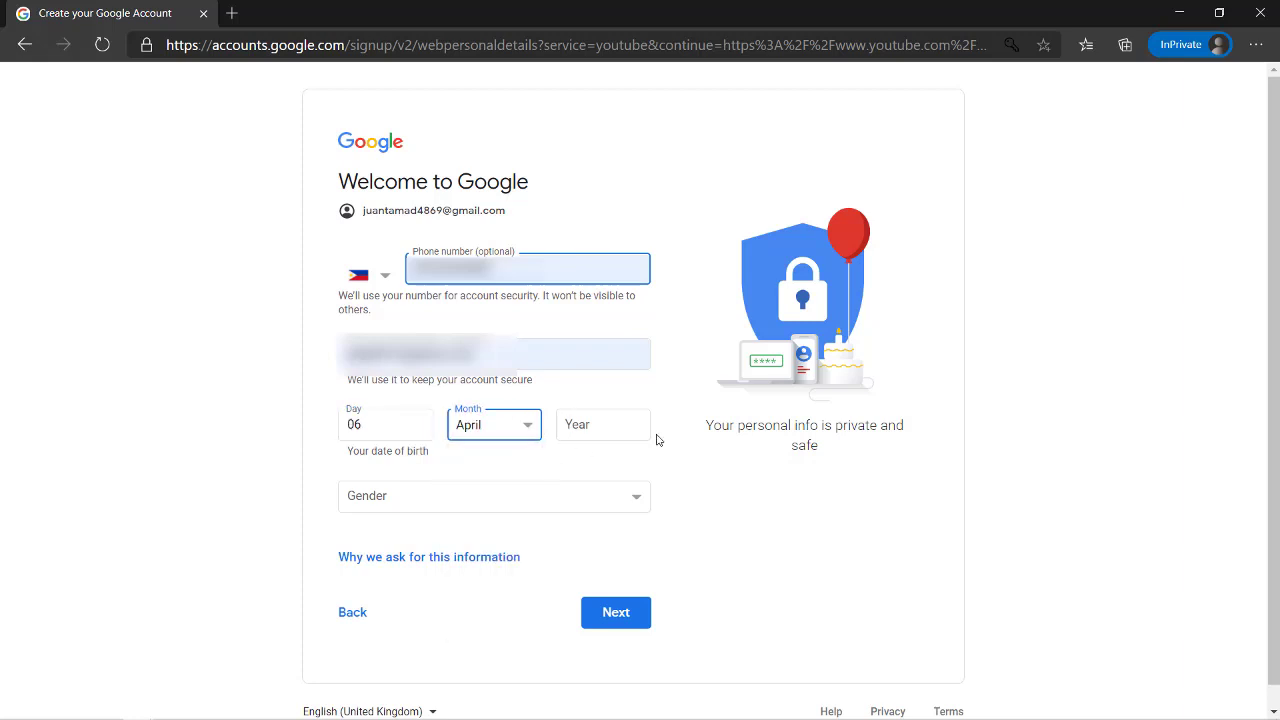
left_click(603, 421)
type("1")
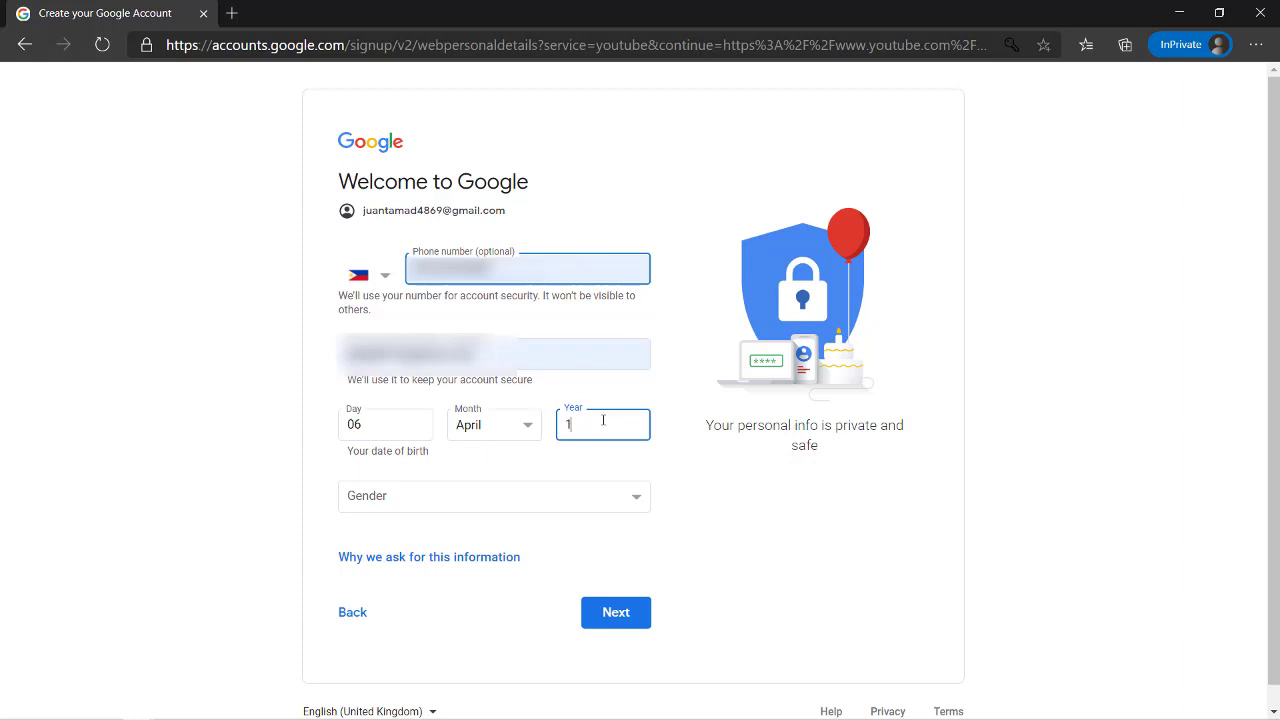
type("968")
Set gender to Male and submit the personal details
left_click(633, 497)
left_click(420, 542)
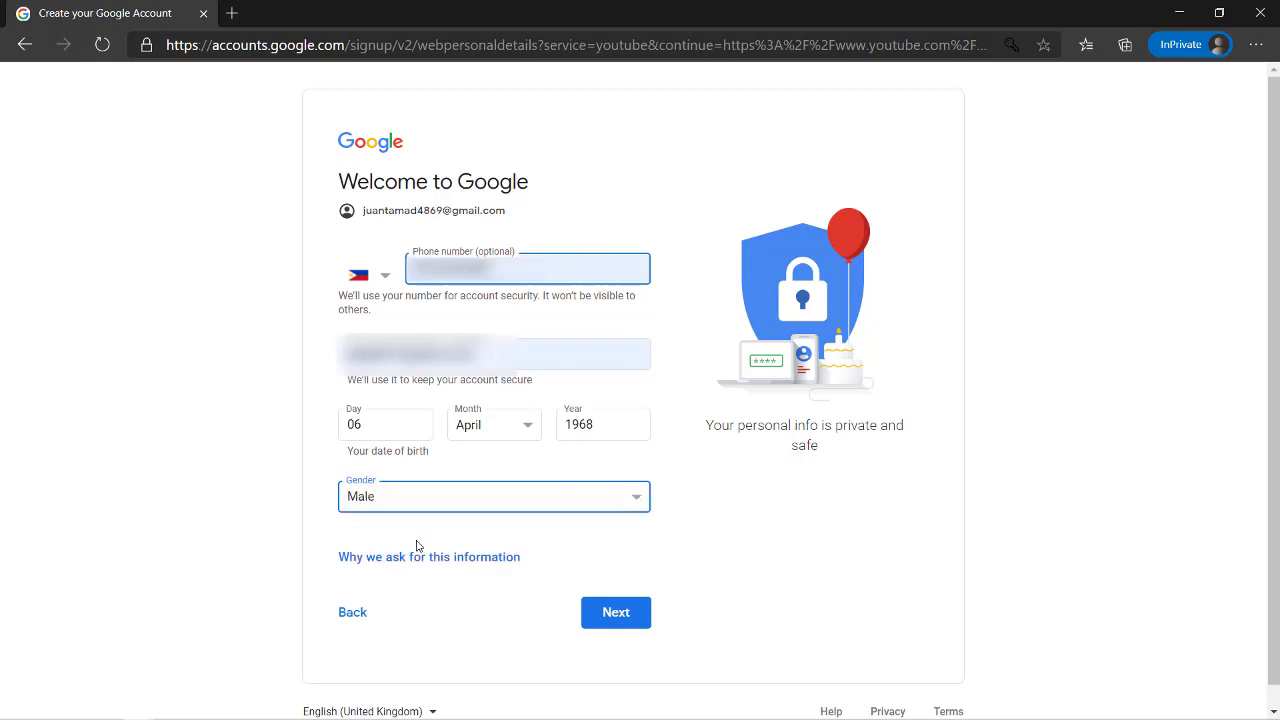
left_click(615, 616)
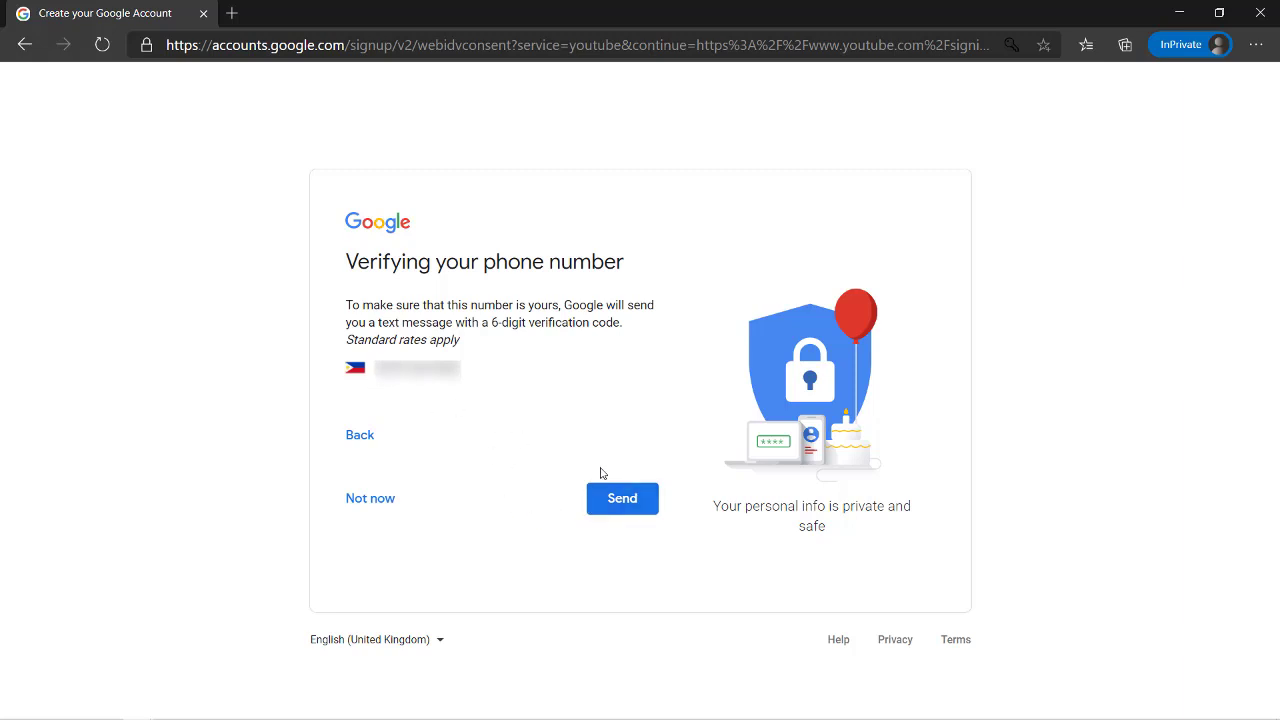
Send the verification code by text to the entered phone number
left_click(635, 505)
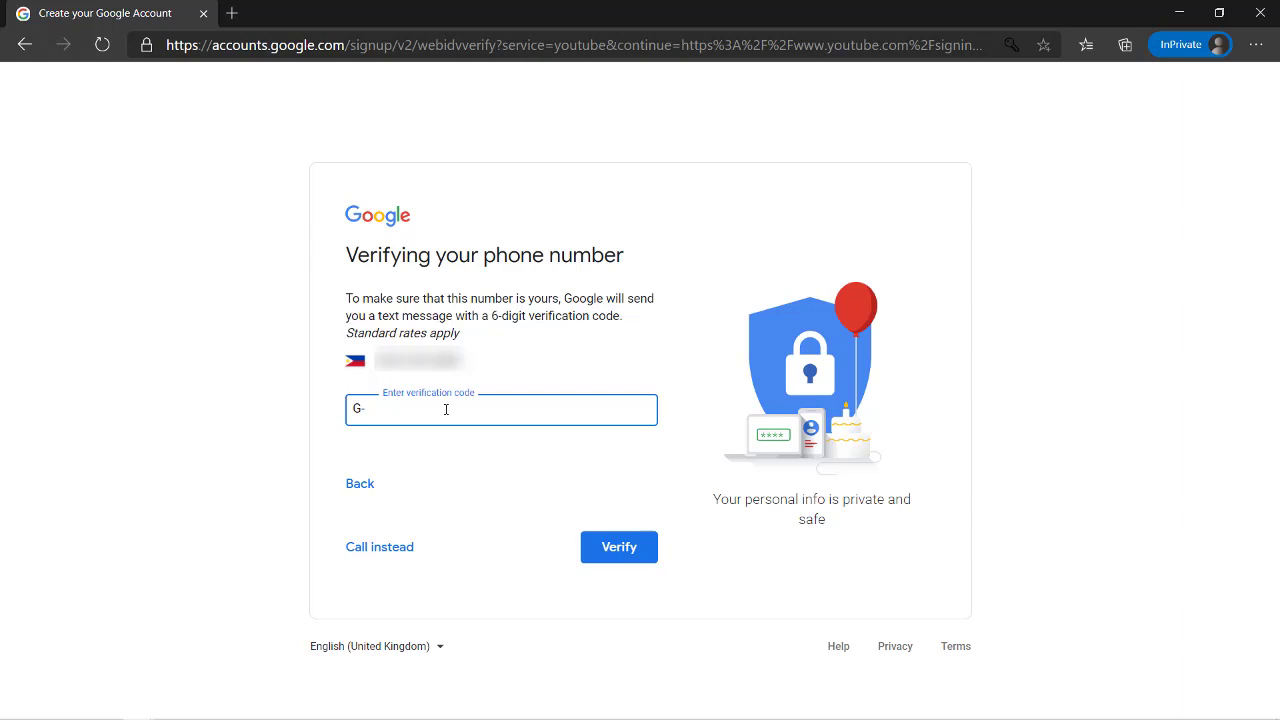
Enter the texted six-digit verification code and verify it
left_click(628, 558)
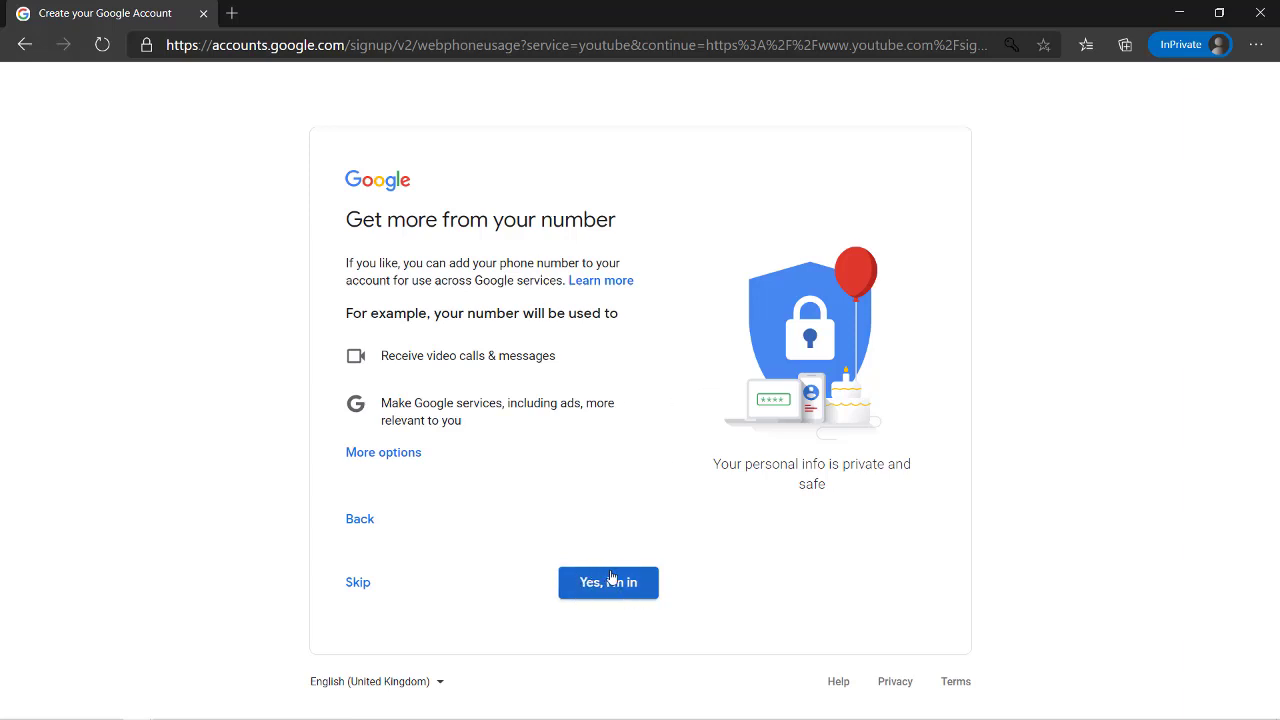
Allow the phone number across Google services and agree to the Privacy and Terms
left_click(628, 577)
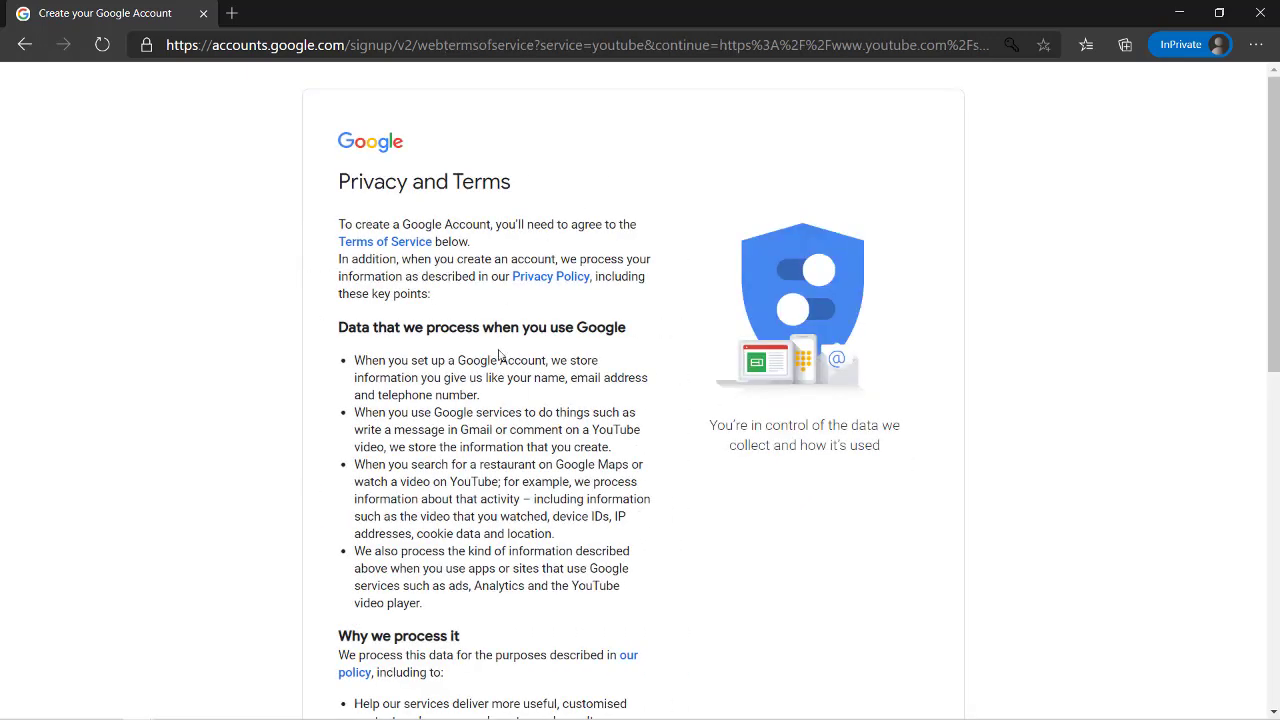
scroll(560, 600, "down", 7)
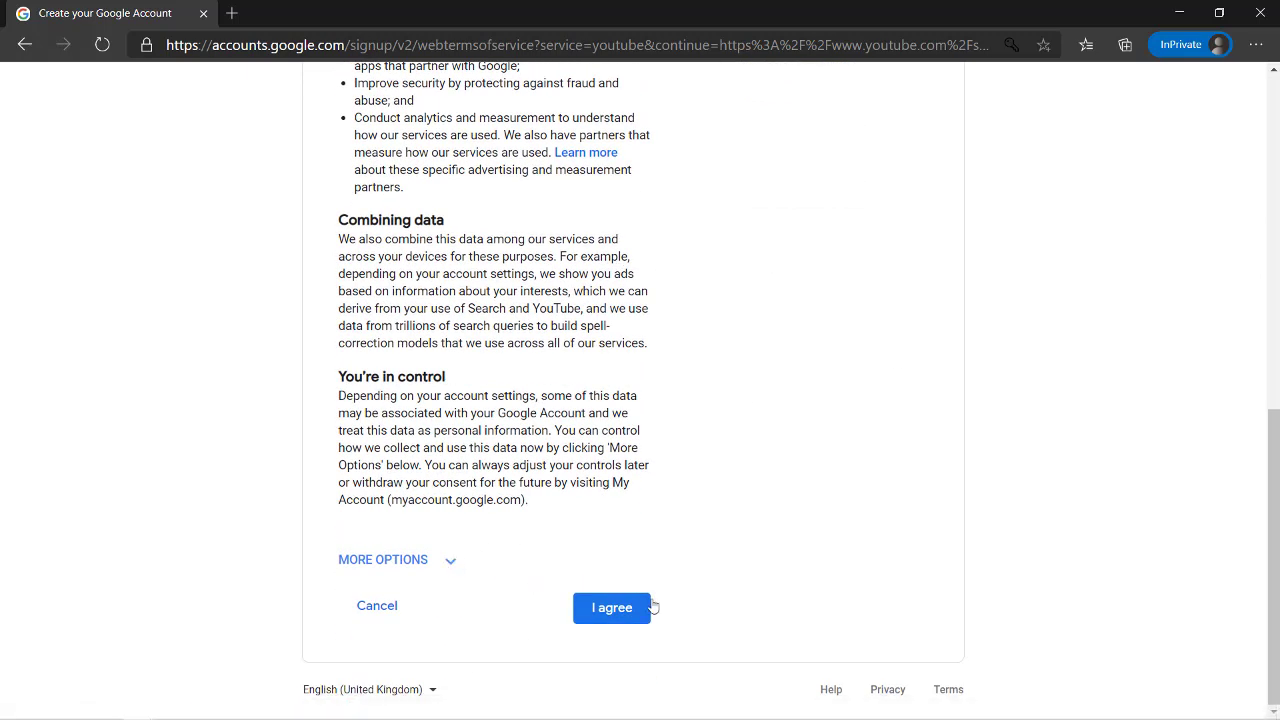
left_click(621, 611)
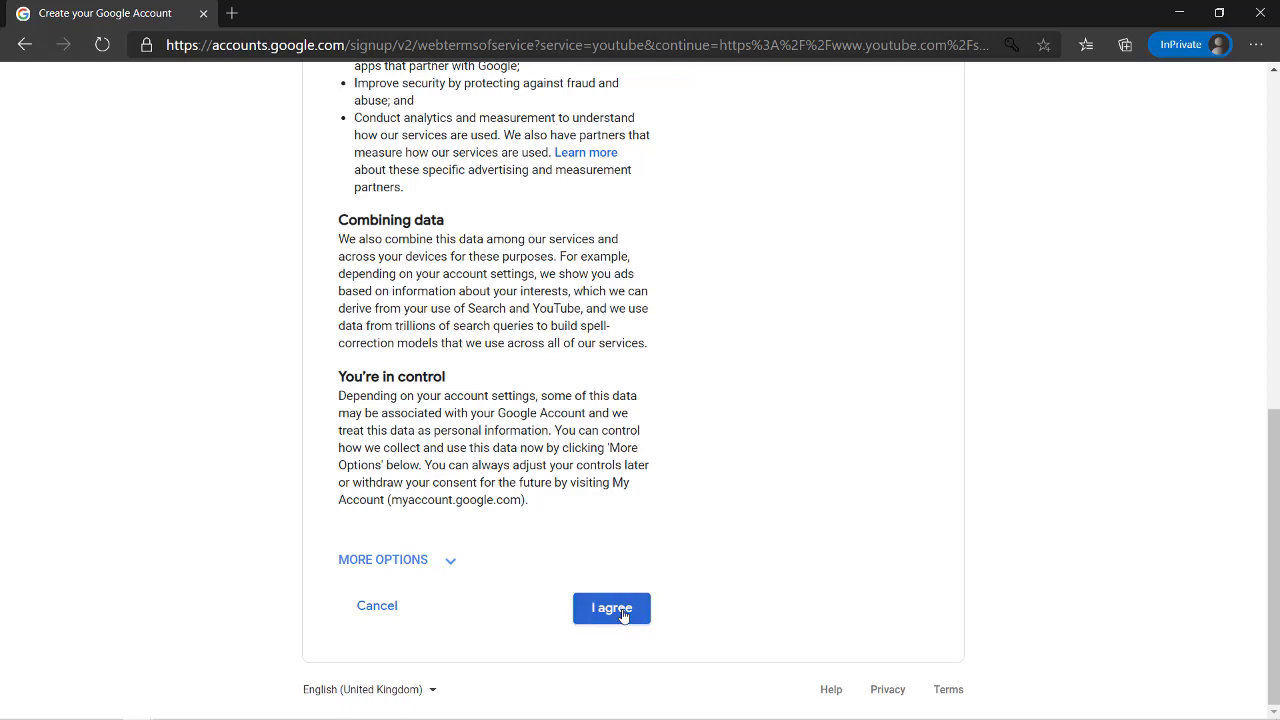